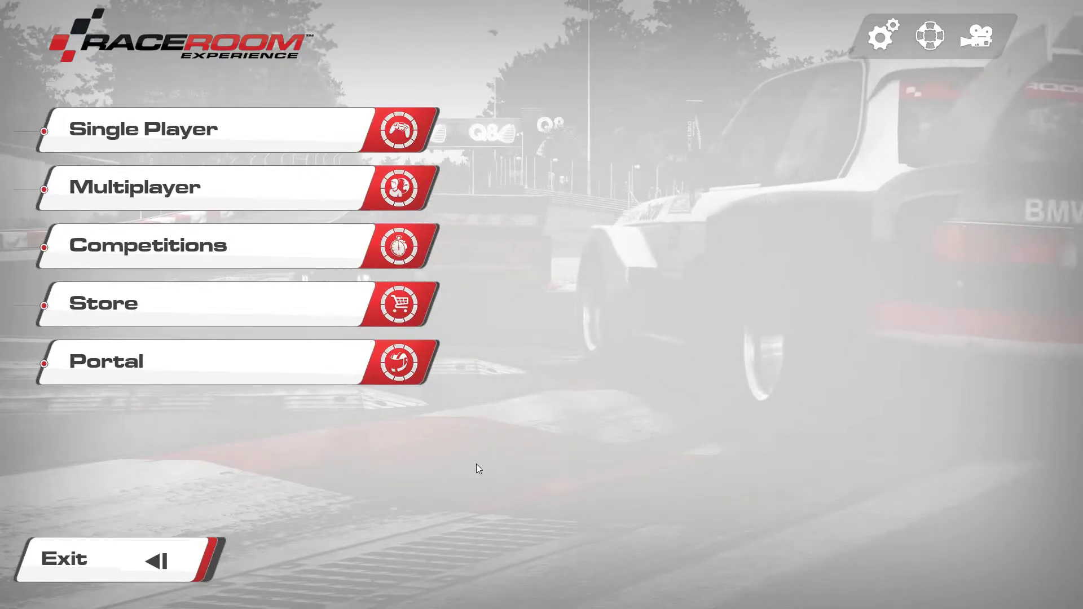
Check the force feedback settings of the SimuCUBE controller profile and return to the main menu
key("alt+Tab")
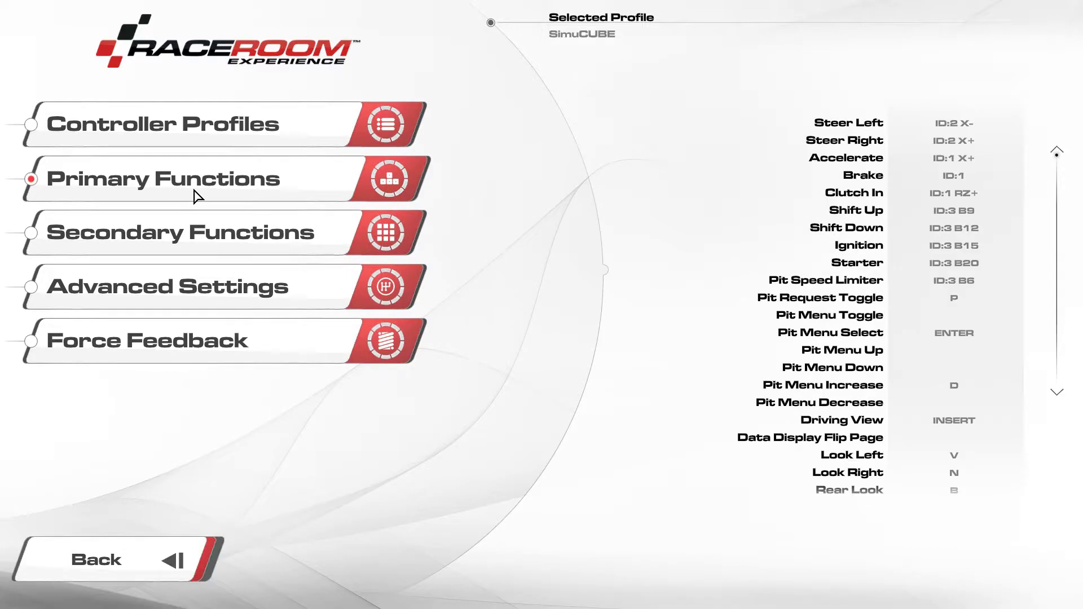
left_click(951, 126)
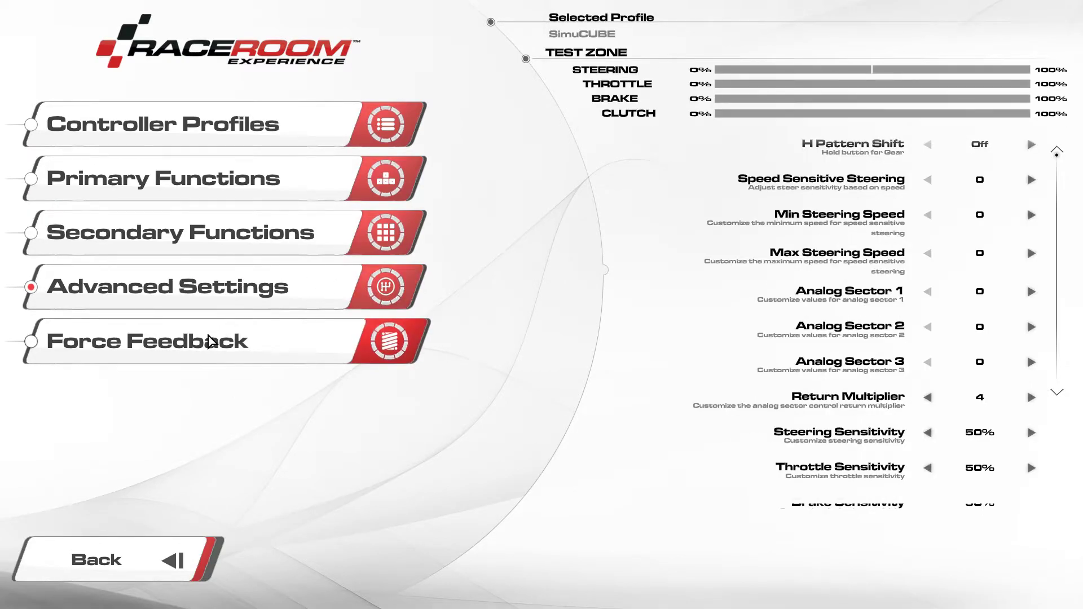
left_click(217, 340)
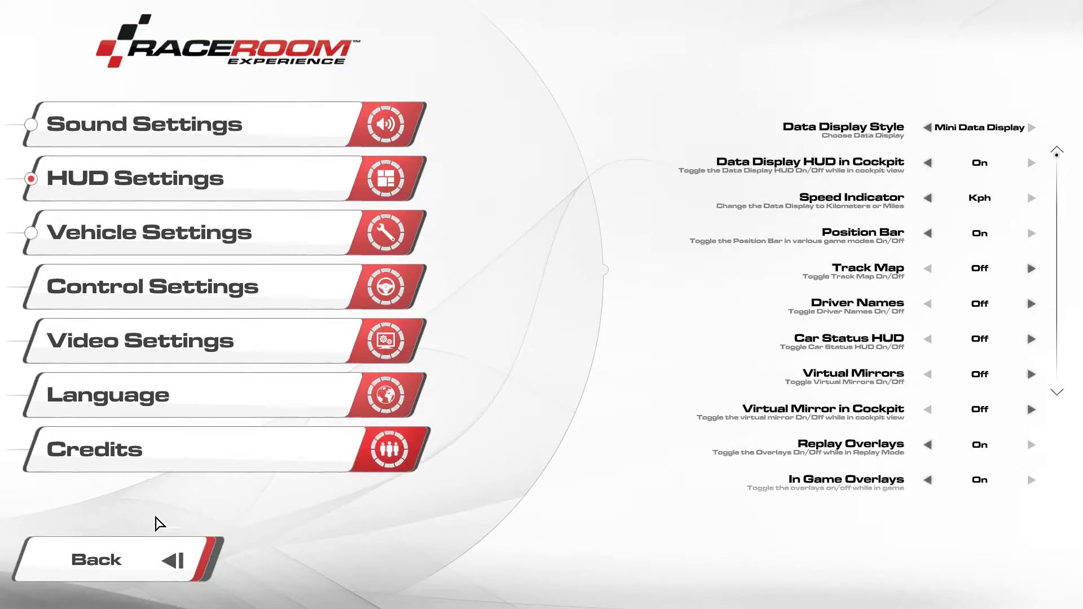
left_click(163, 547)
left_click(180, 567)
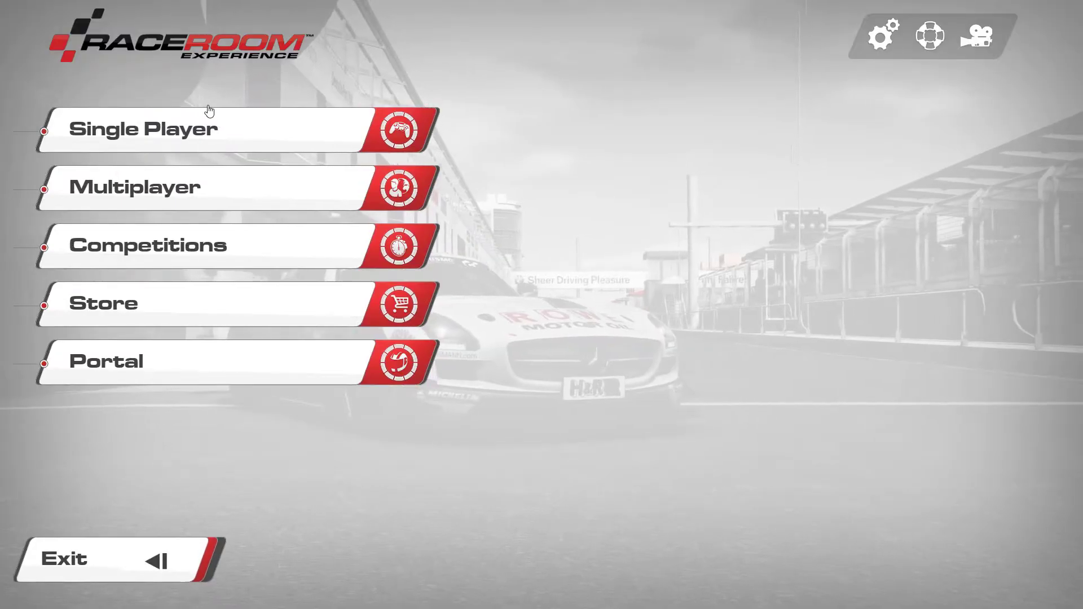
Start a single-player practice session with the Saleen S7R on Portimao Circuit Grand Prix and continue to the garage menu
left_click(209, 111)
left_click(285, 135)
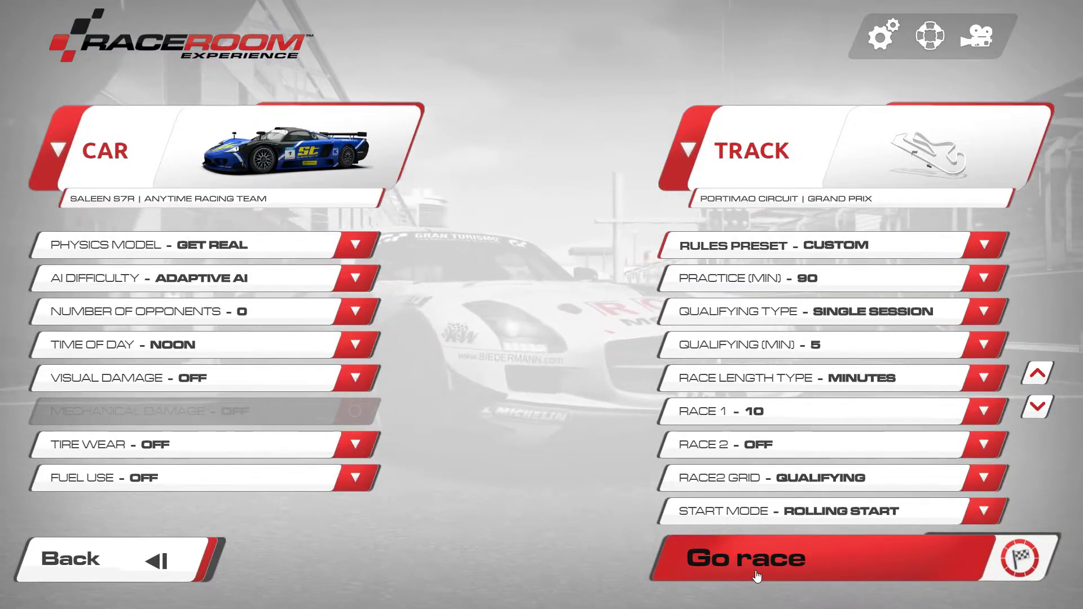
left_click(821, 571)
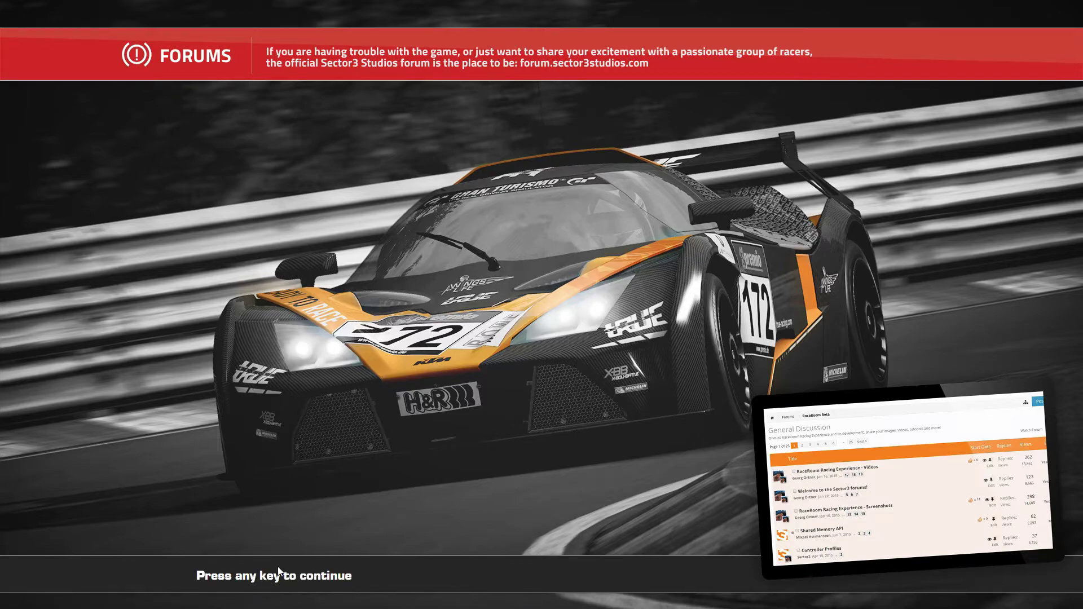
left_click(277, 567)
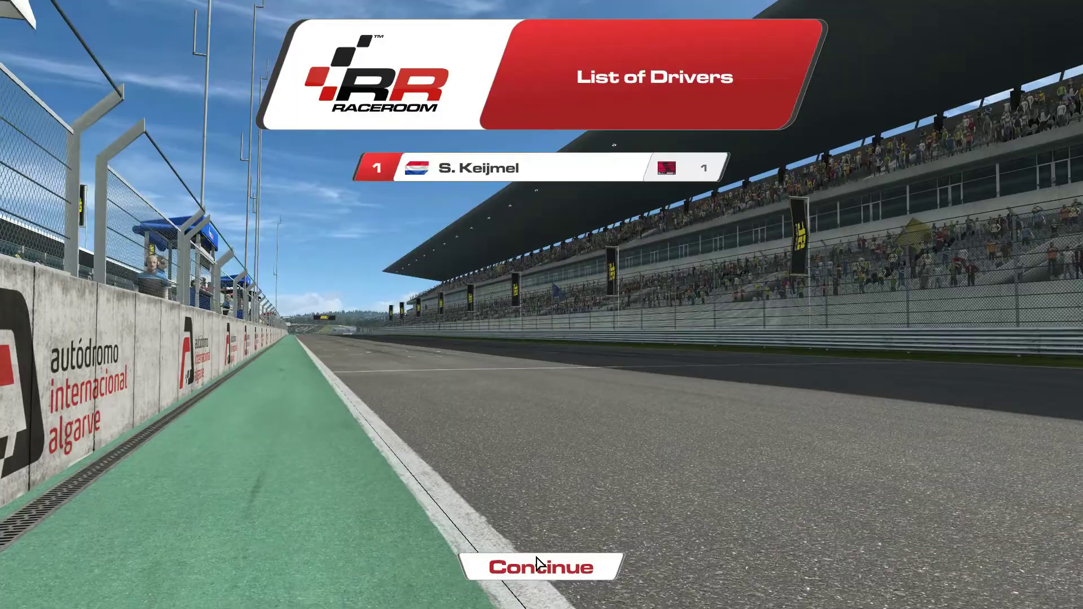
left_click(537, 566)
Examine the Saleen S7R's car setup and its steering lock and FFB multiplier, returning to the session menu
left_click(160, 234)
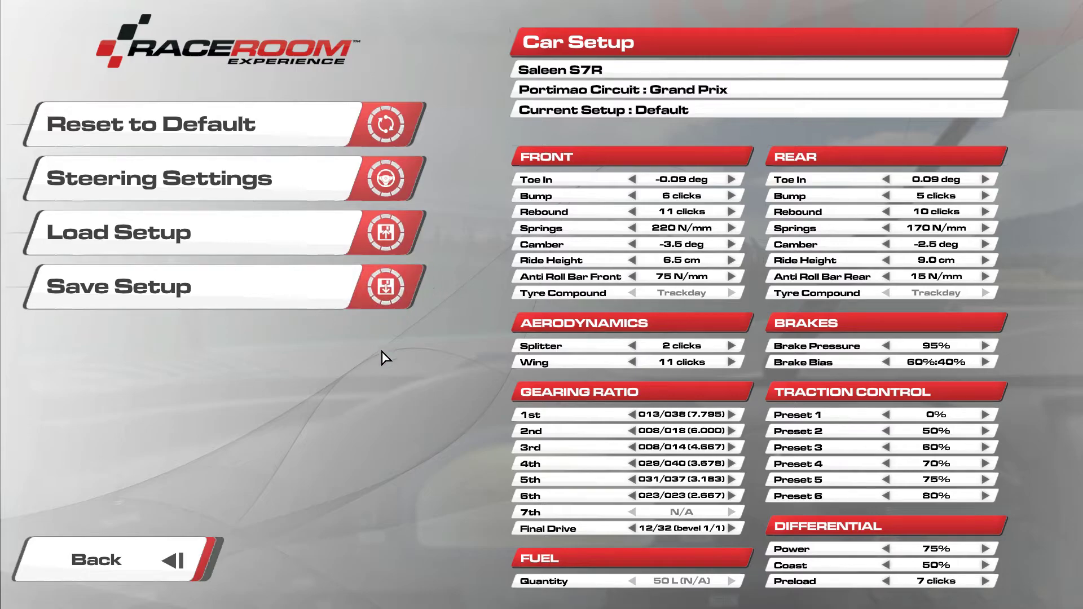
left_click(350, 189)
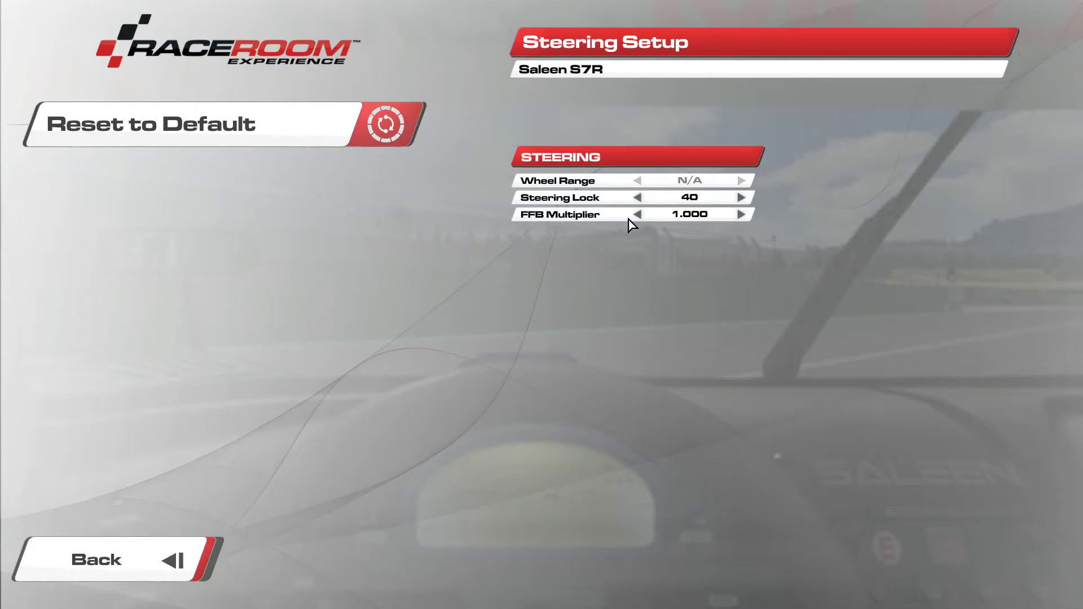
left_click(174, 560)
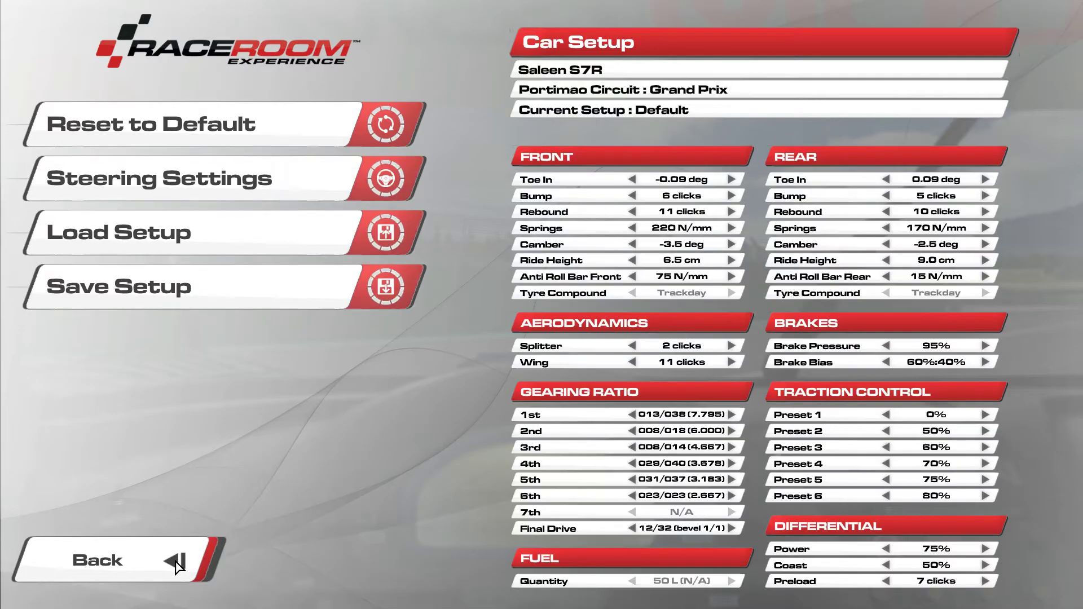
left_click(195, 566)
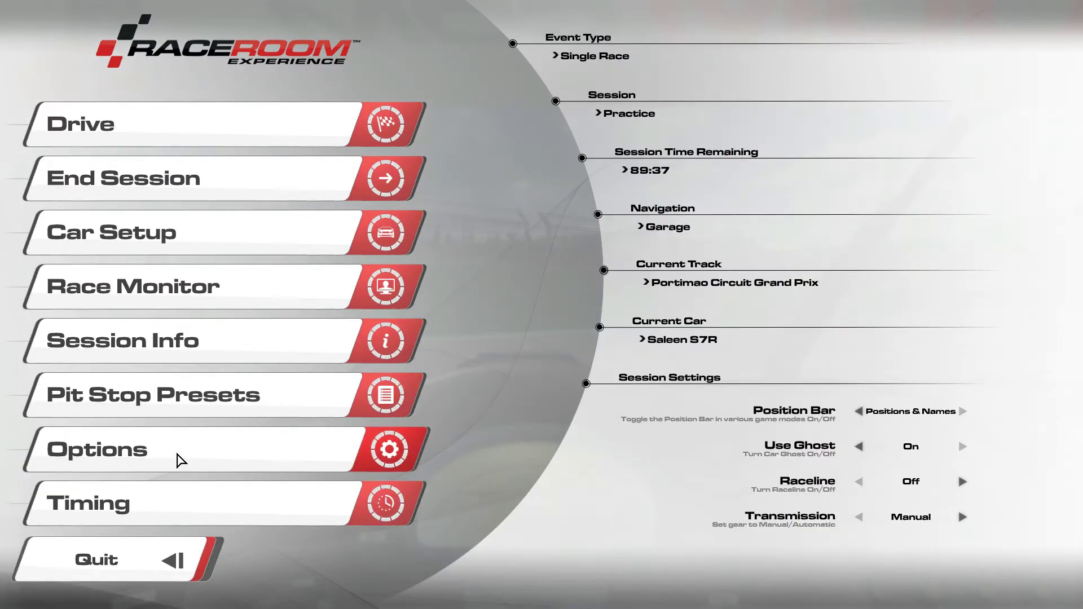
Open the in-session control options and examine the general and steering force feedback settings
left_click(152, 459)
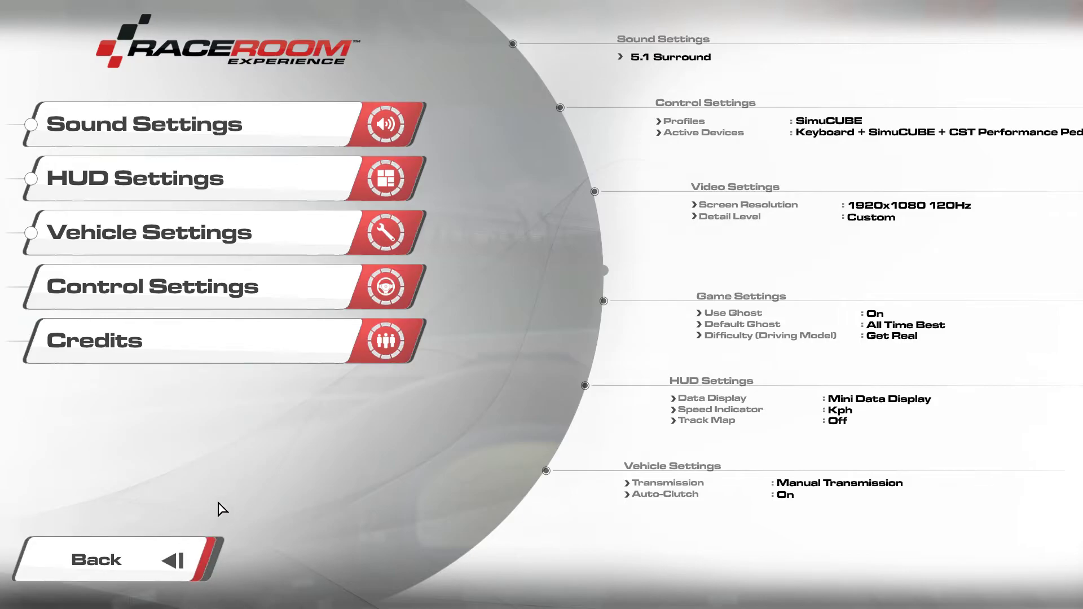
left_click(159, 294)
left_click(170, 341)
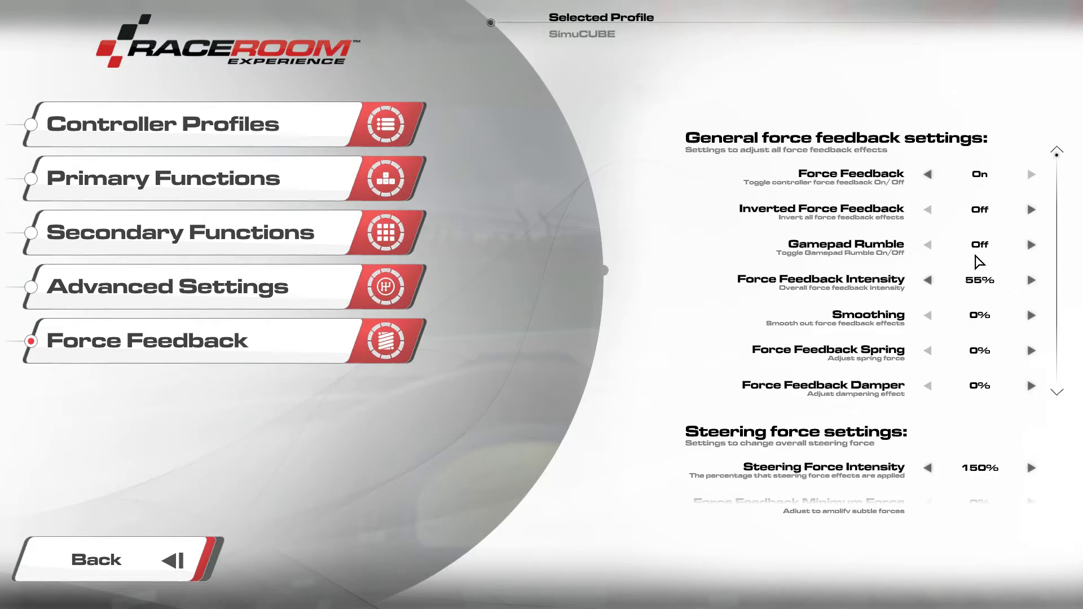
Examine the SimuCUBE profile's advanced control settings, including sensitivities, dead zones and clutch biting point
left_click(297, 287)
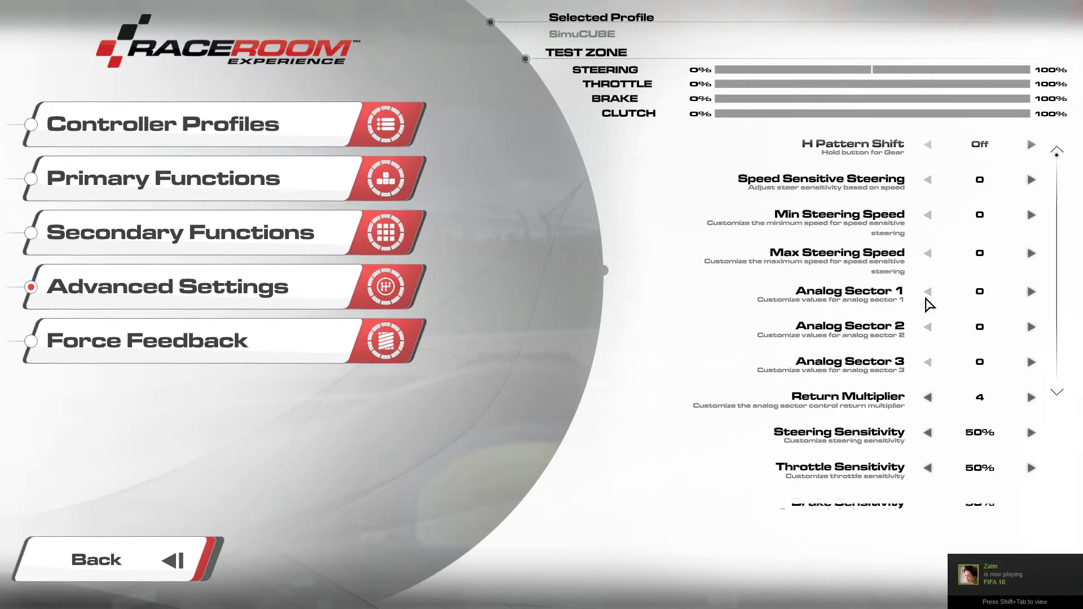
scroll(930, 305, "down", 2)
scroll(959, 331, "down", 3)
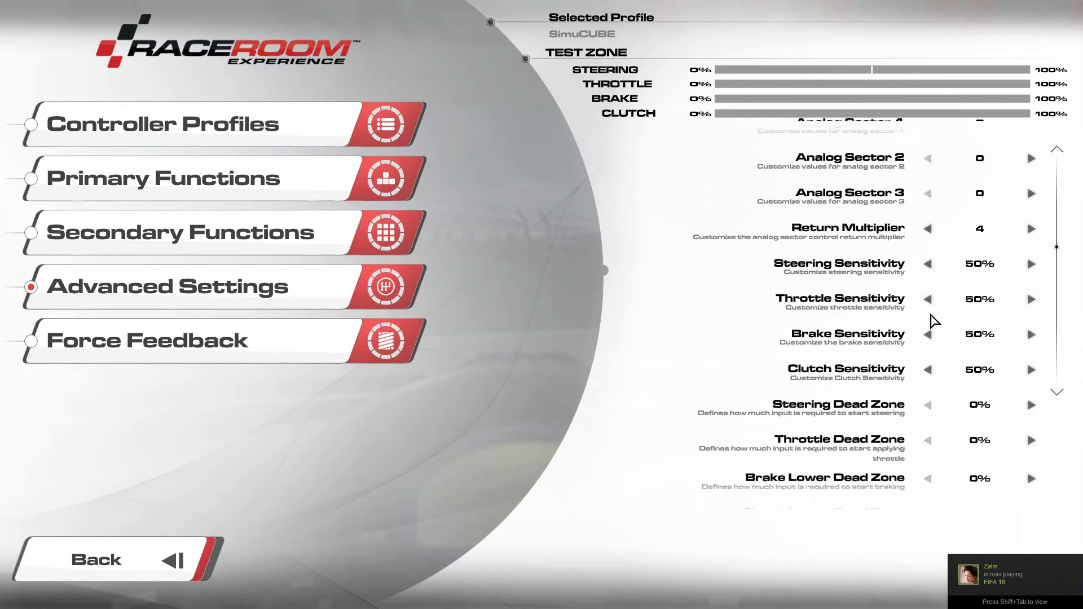
scroll(912, 315, "down", 5)
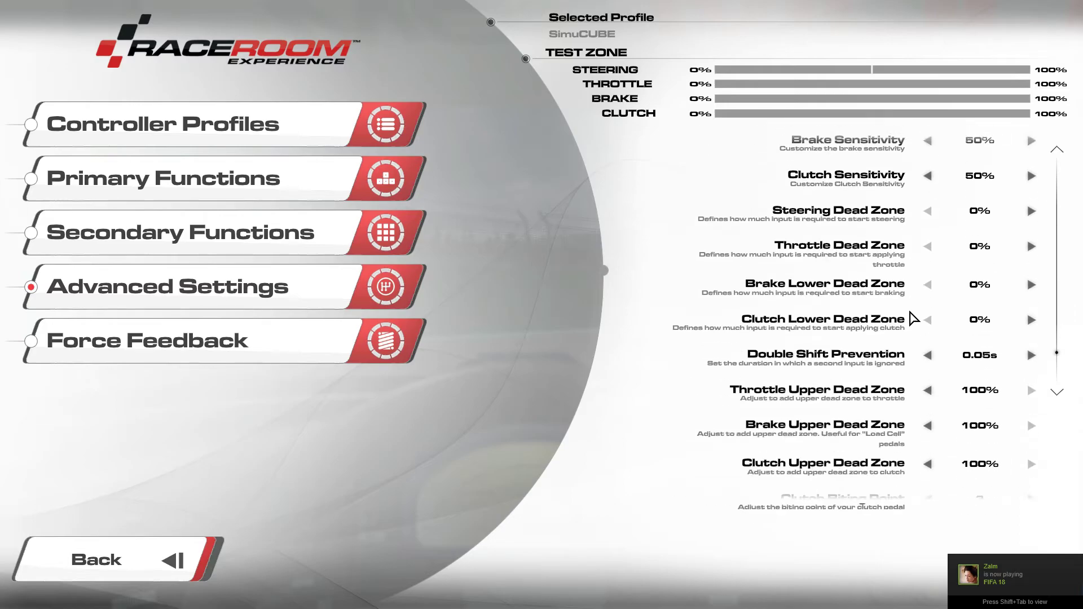
scroll(912, 318, "down", 1)
scroll(914, 316, "down", 1)
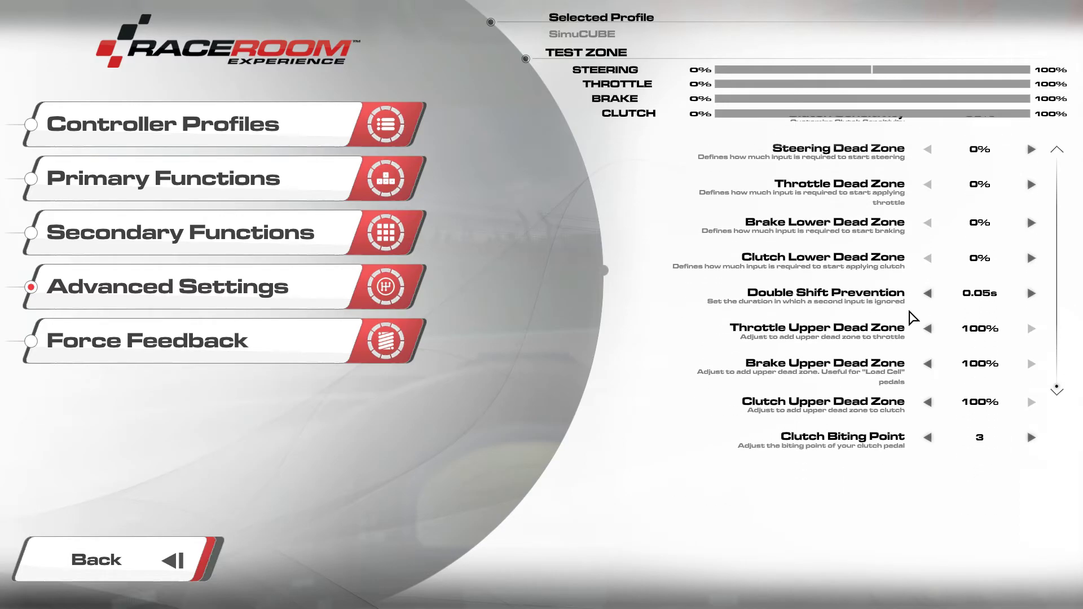
scroll(894, 361, "up", 4)
scroll(885, 372, "up", 8)
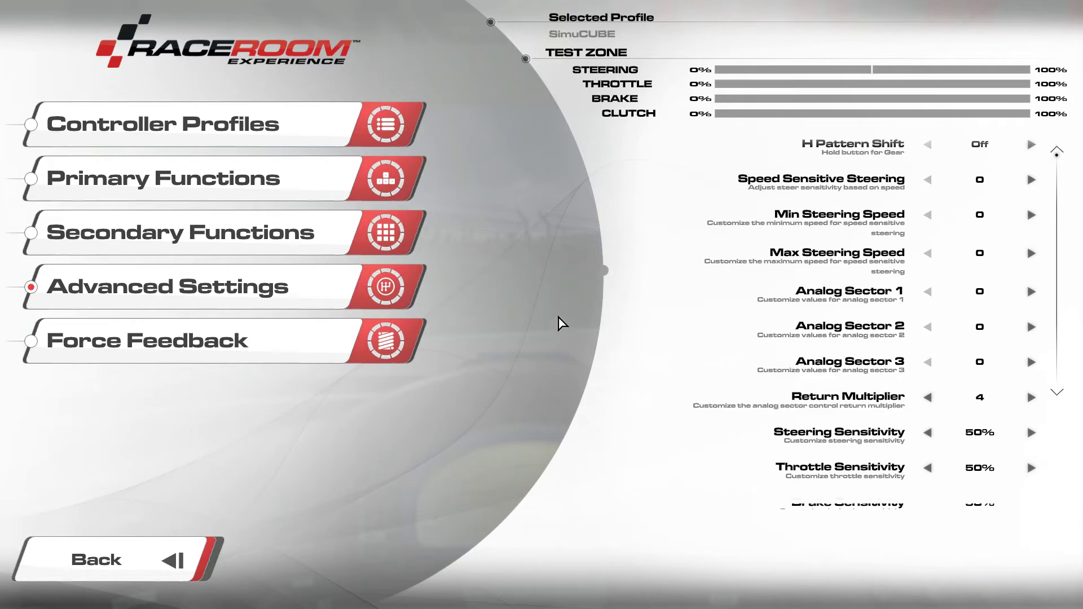
Switch to the SimuCUBE Configuration Tool and examine its hardware, advanced and overview settings, ending on the SK profile's settings
key("alt+Tab")
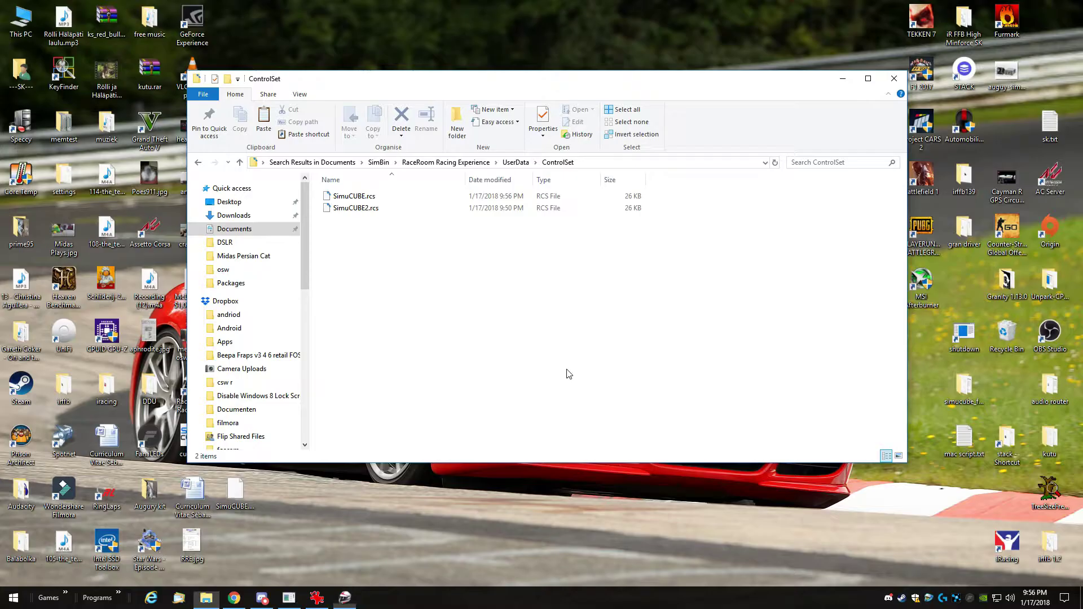
left_click(316, 597)
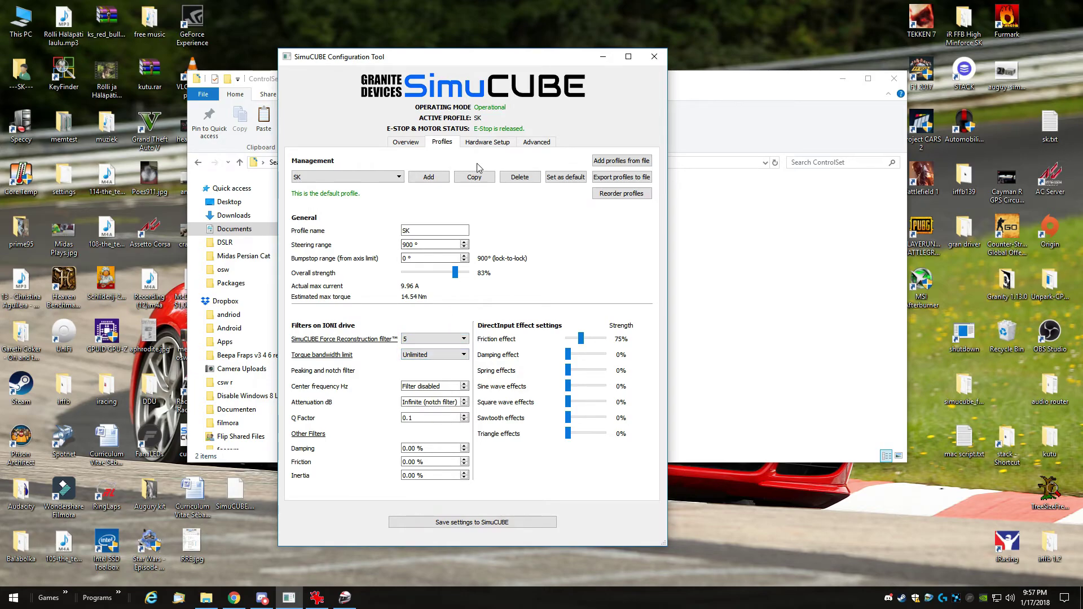
left_click(490, 143)
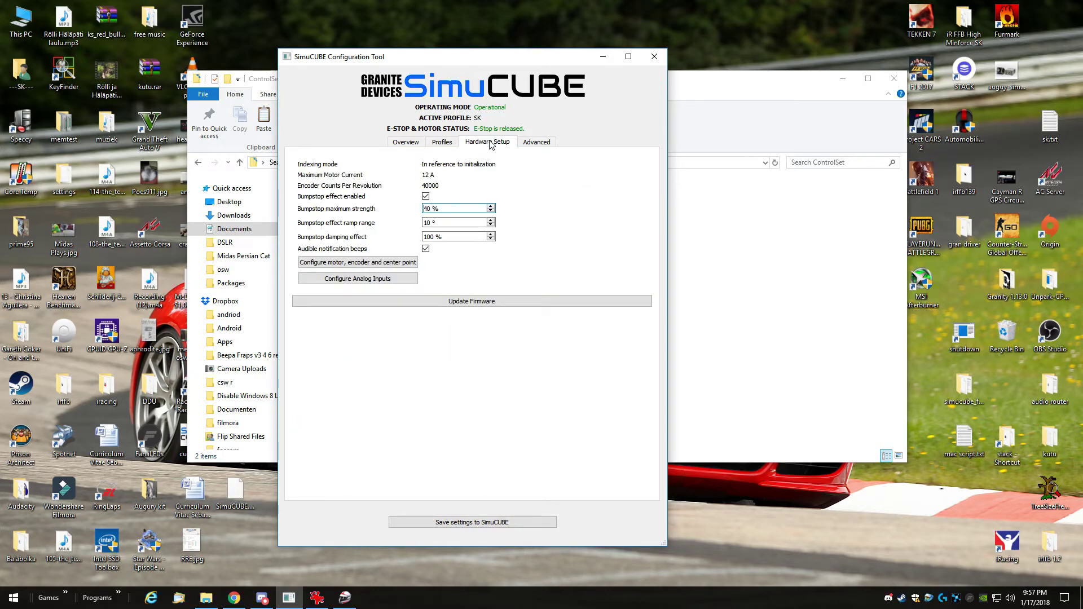
left_click(532, 142)
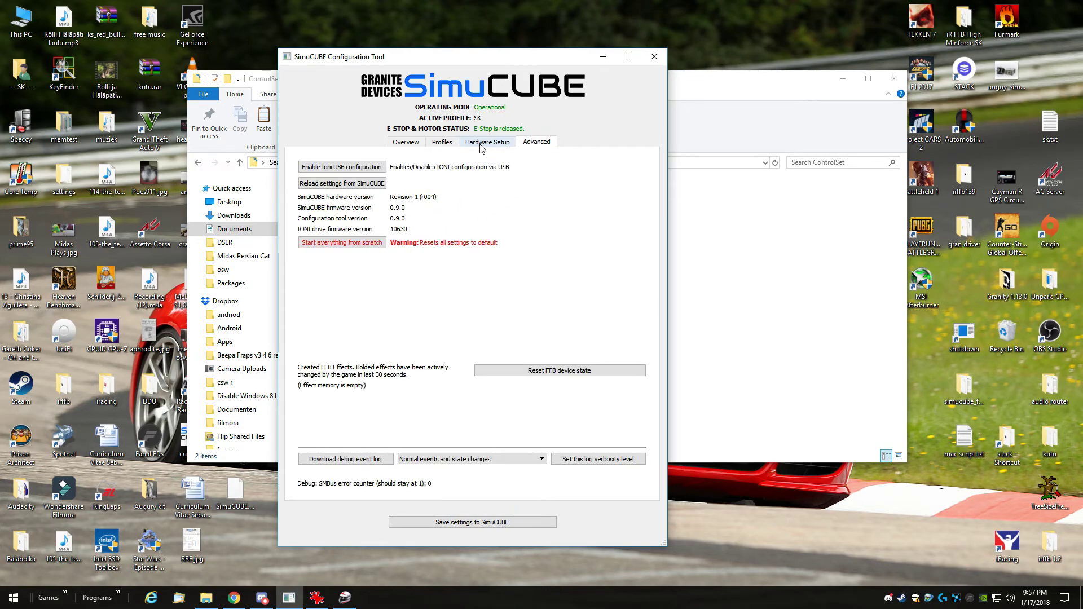
left_click(442, 142)
left_click(406, 142)
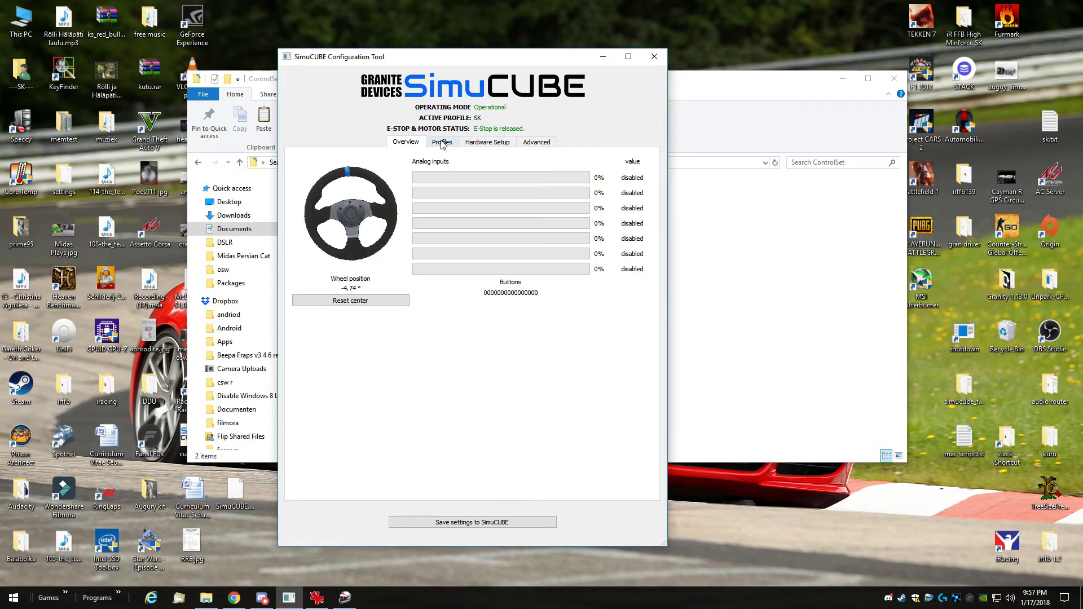
left_click(442, 142)
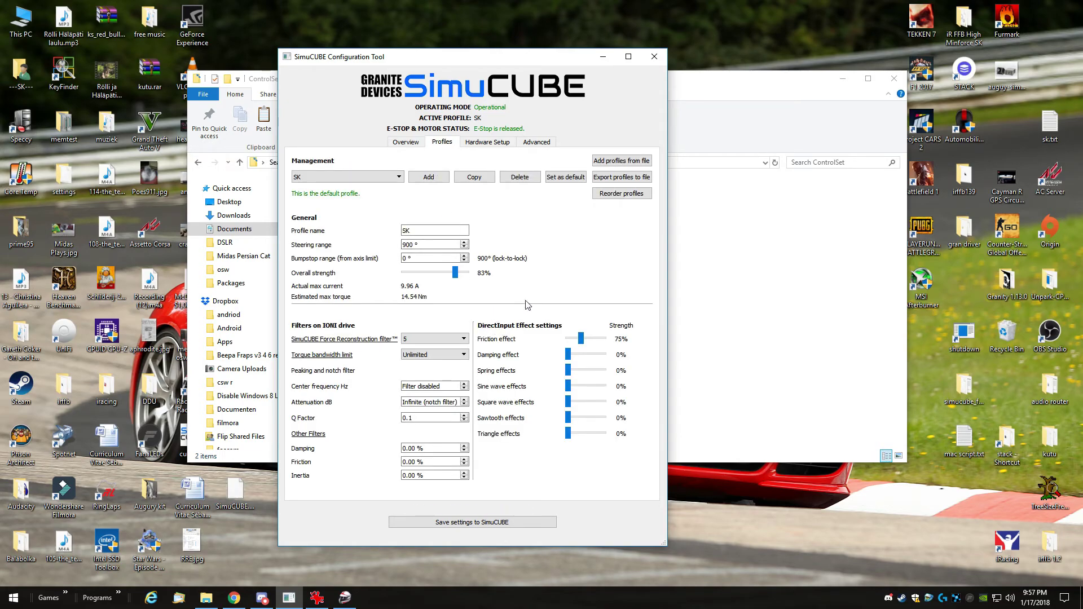